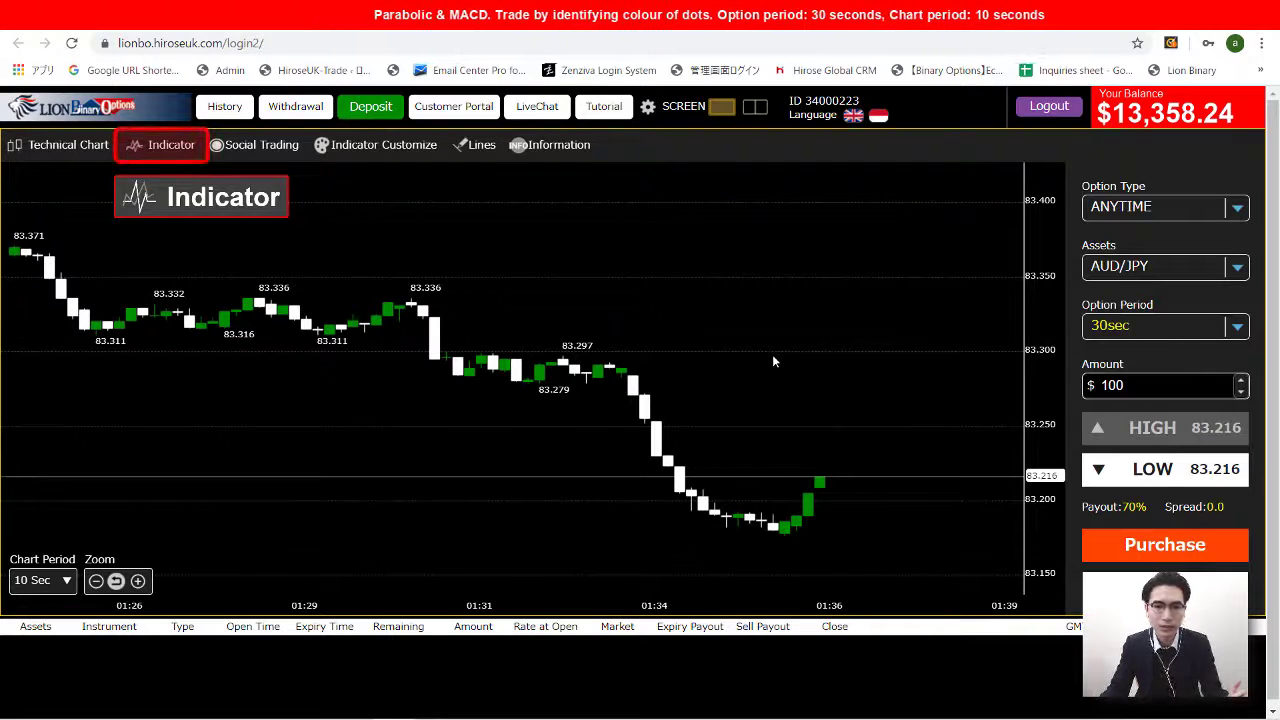
# - Enable the Parabolic SAR indicator on the AUD/JPY chart with Step 0.05 and MAX 0.1
pyautogui.click(171, 156)
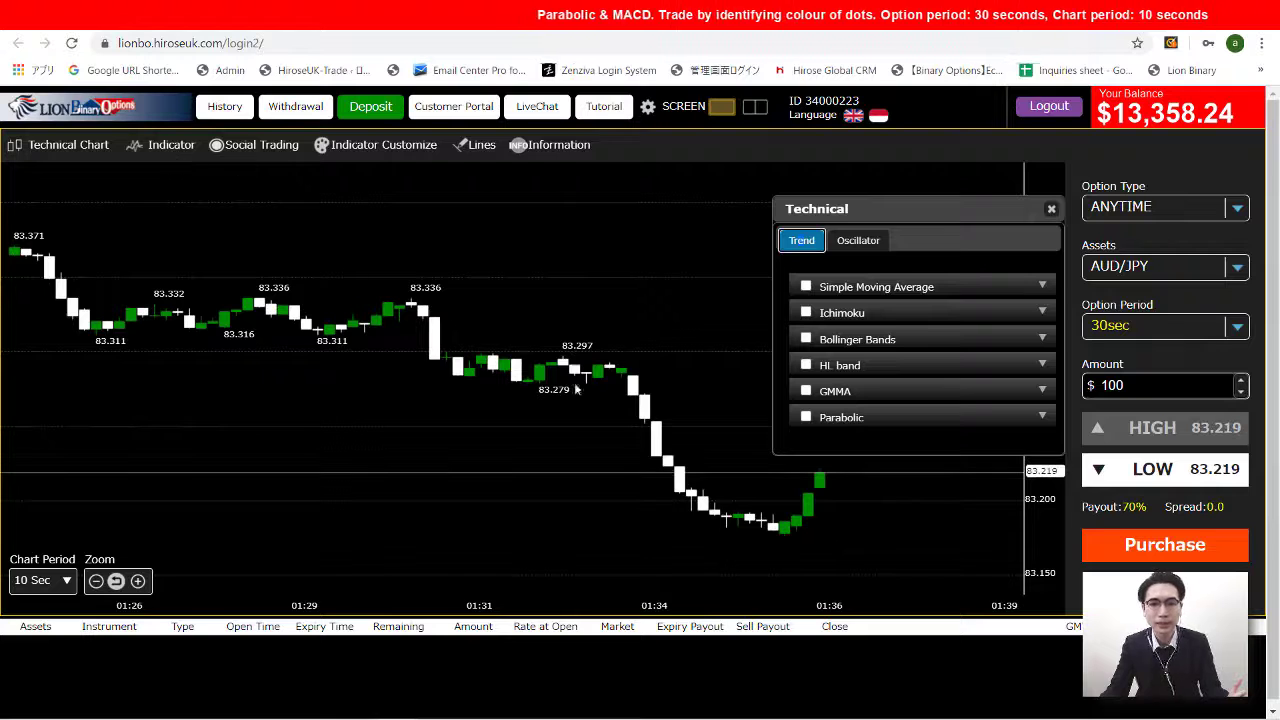
pyautogui.click(808, 417)
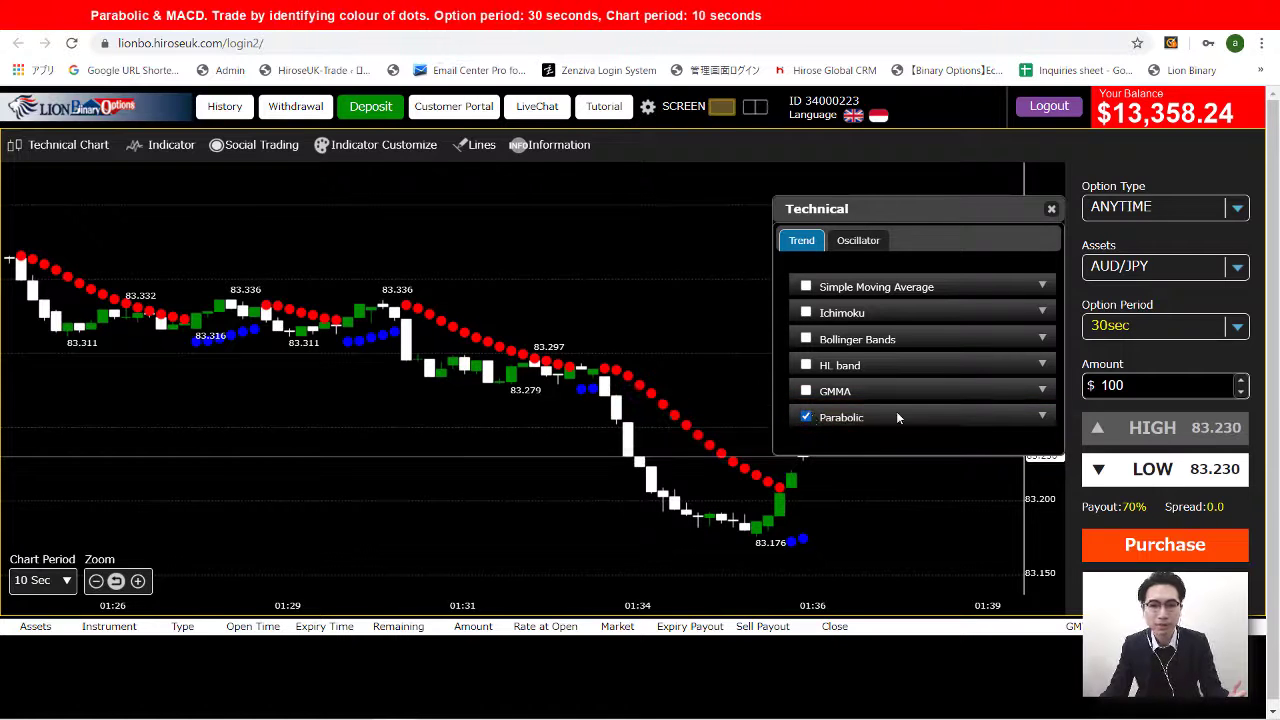
pyautogui.click(1042, 419)
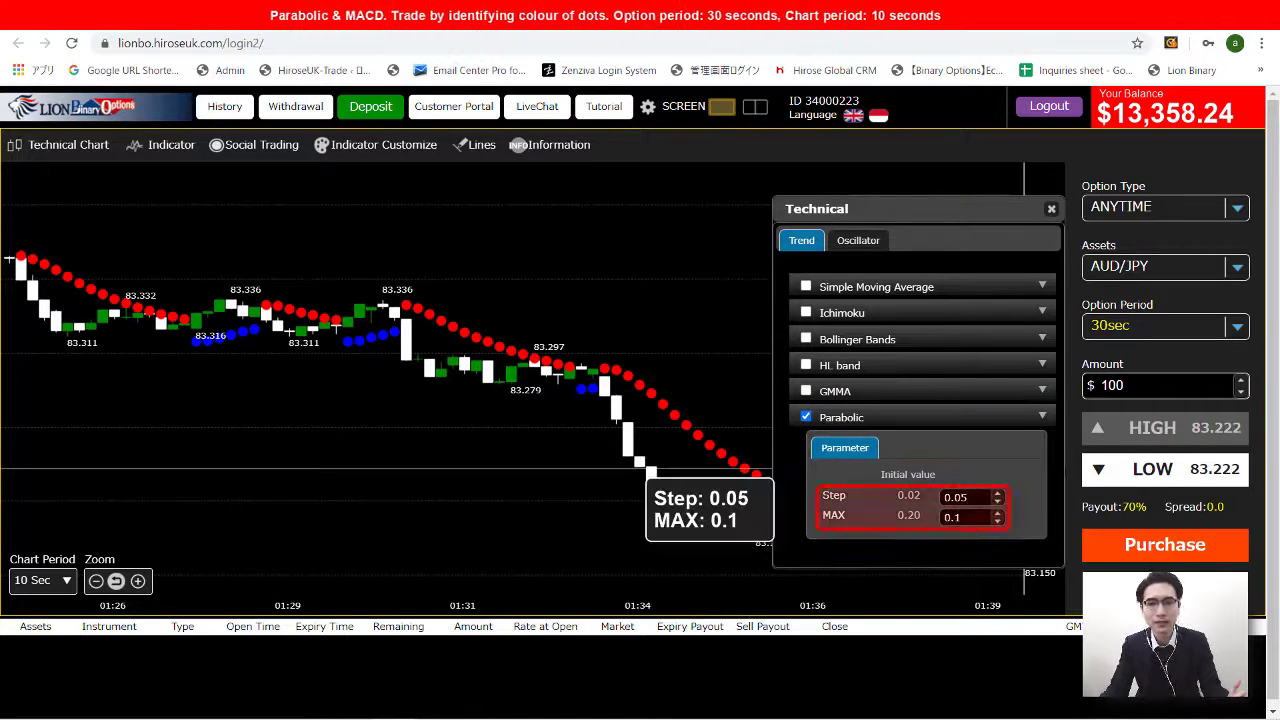
pyautogui.click(965, 497)
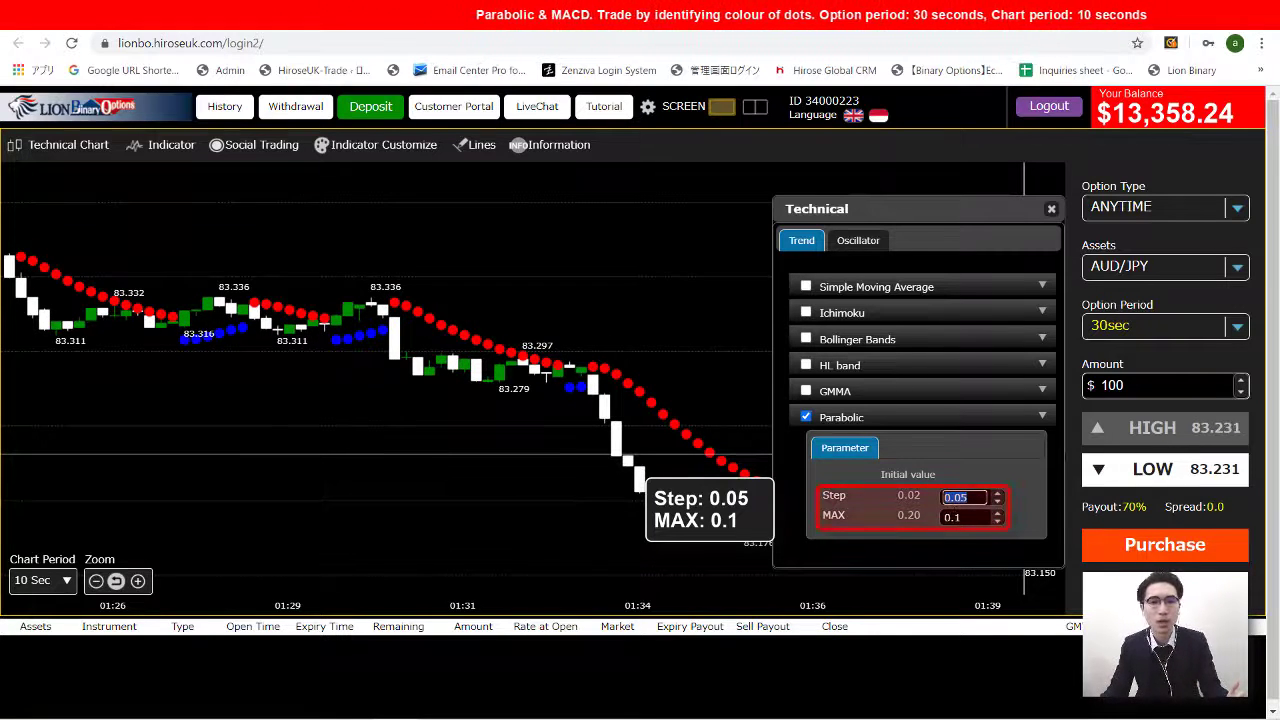
pyautogui.click(975, 517)
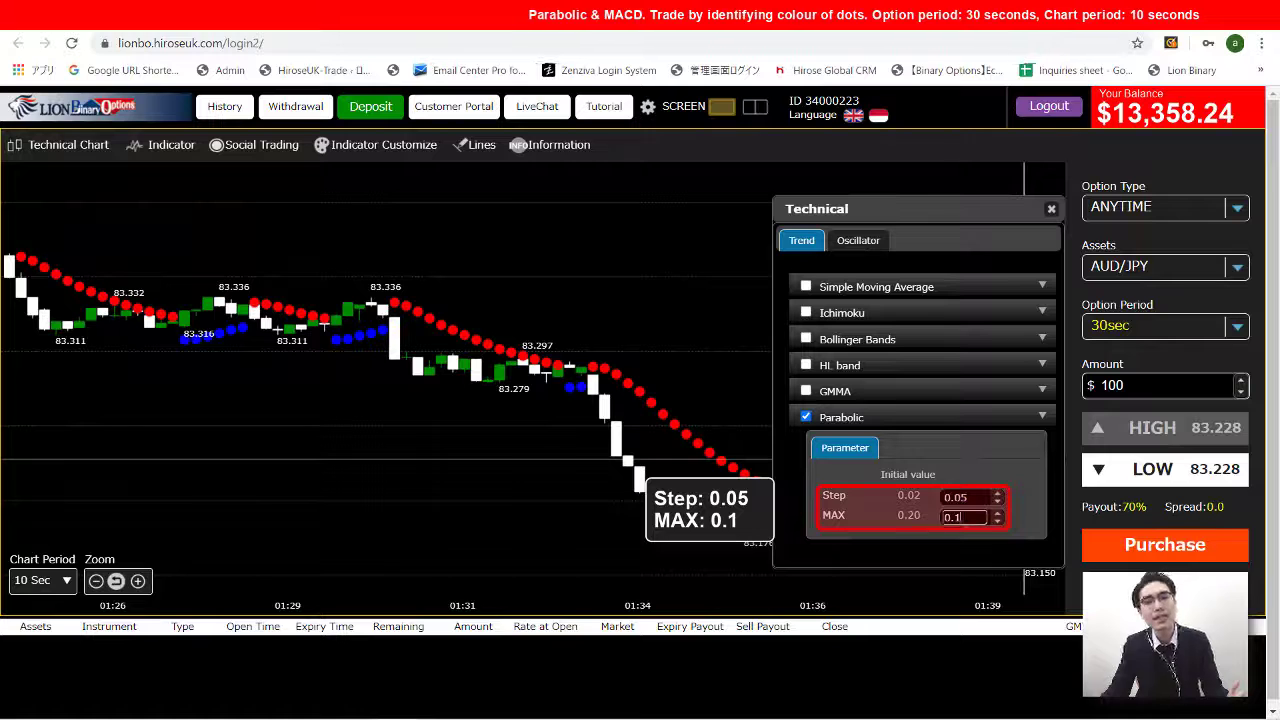
pyautogui.doubleClick(955, 497)
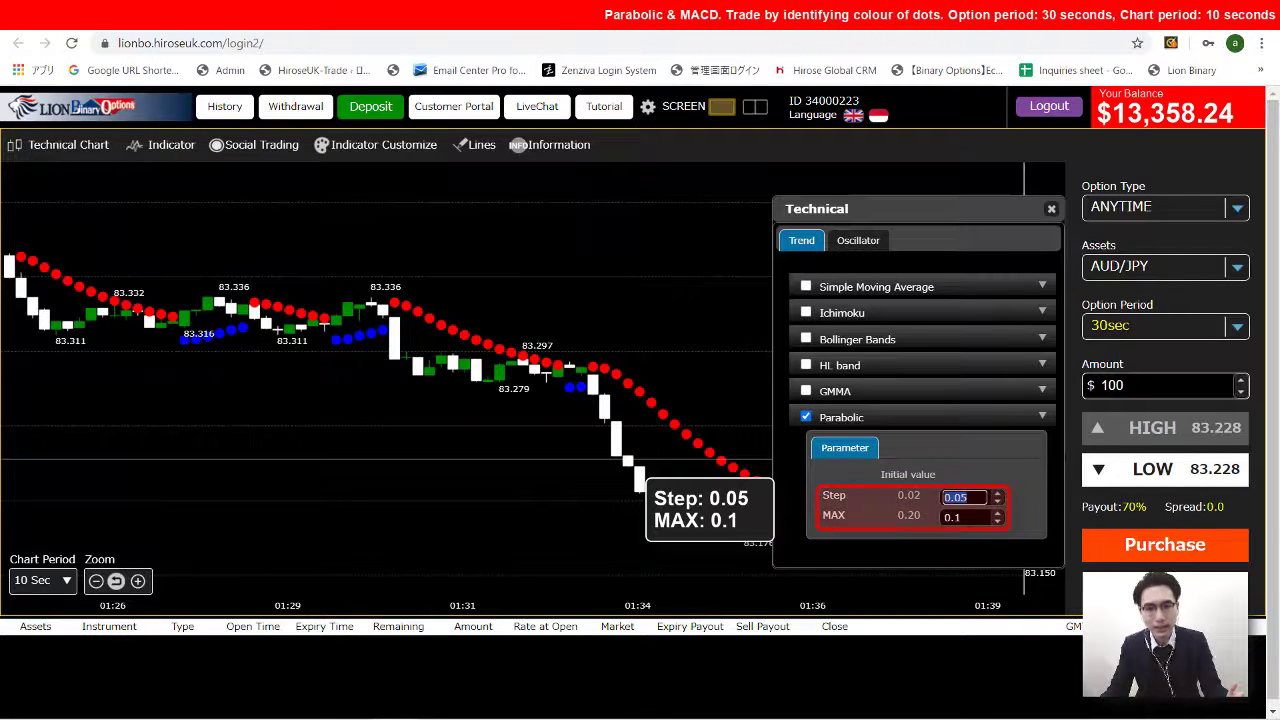
pyautogui.doubleClick(942, 517)
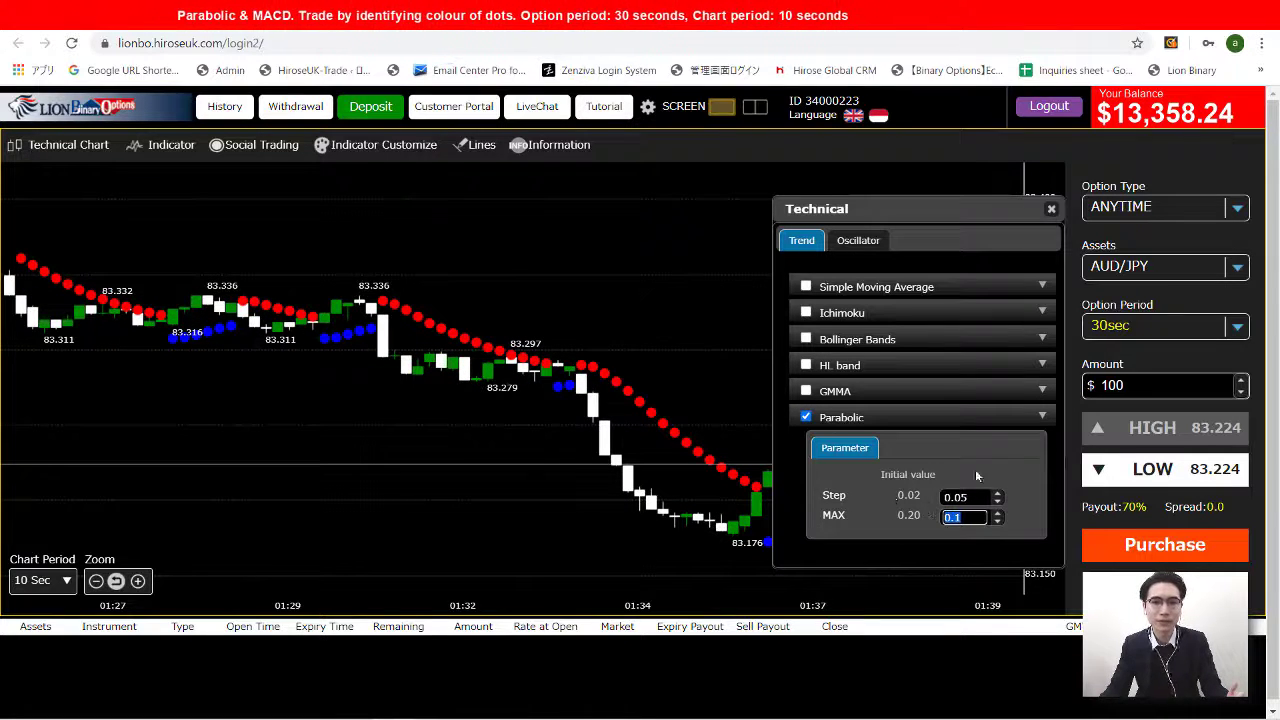
# - Enable MACD from the Oscillator indicators with EMA1 5, EMA2 35 and Signal 5
pyautogui.click(861, 244)
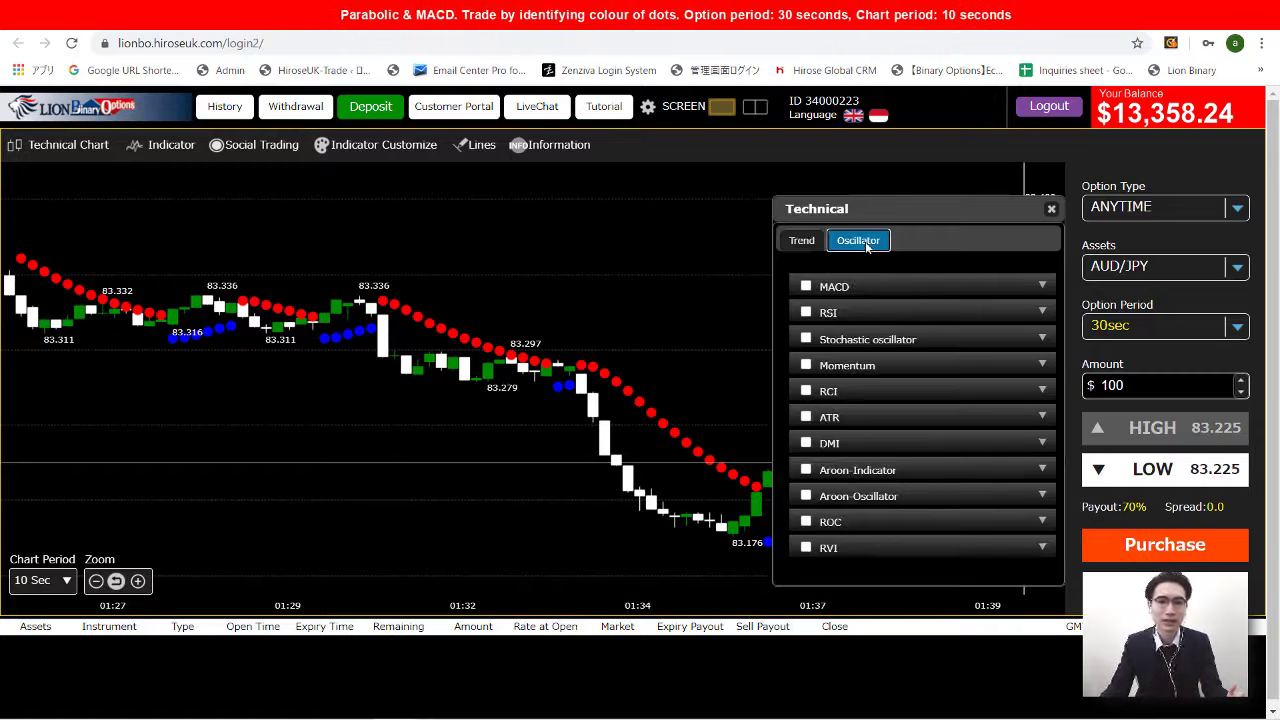
pyautogui.click(806, 287)
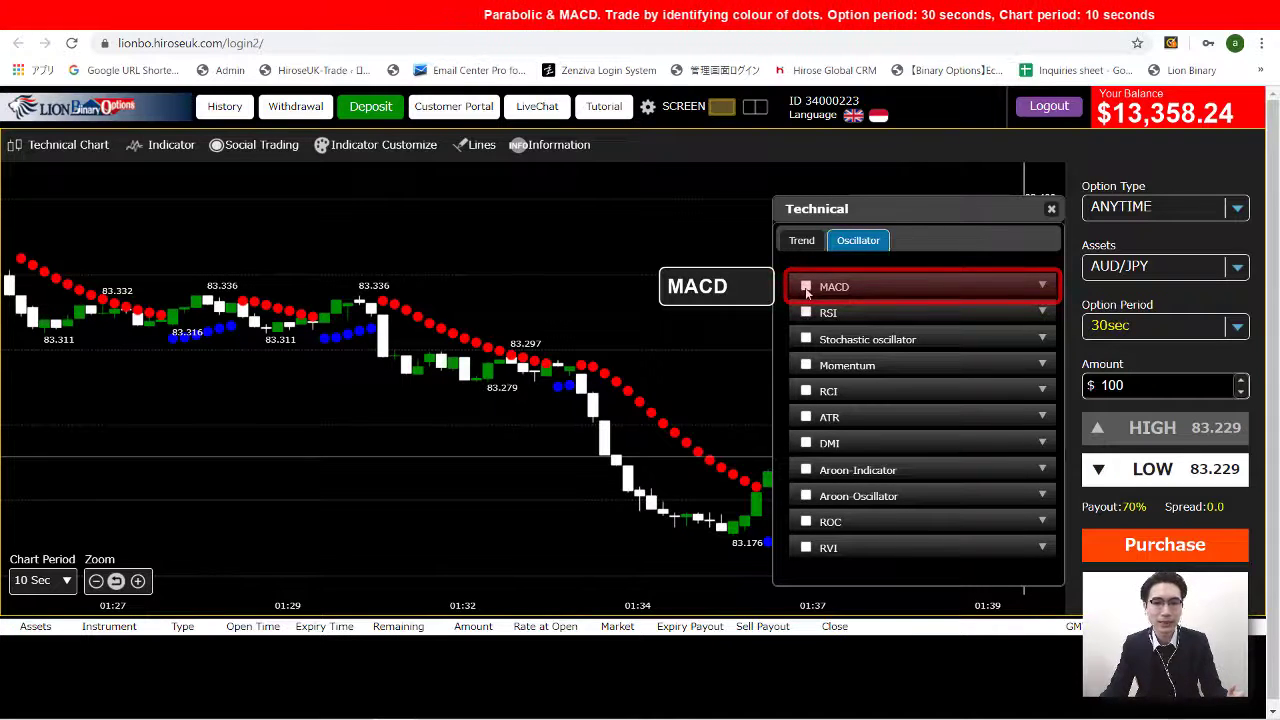
pyautogui.click(1043, 287)
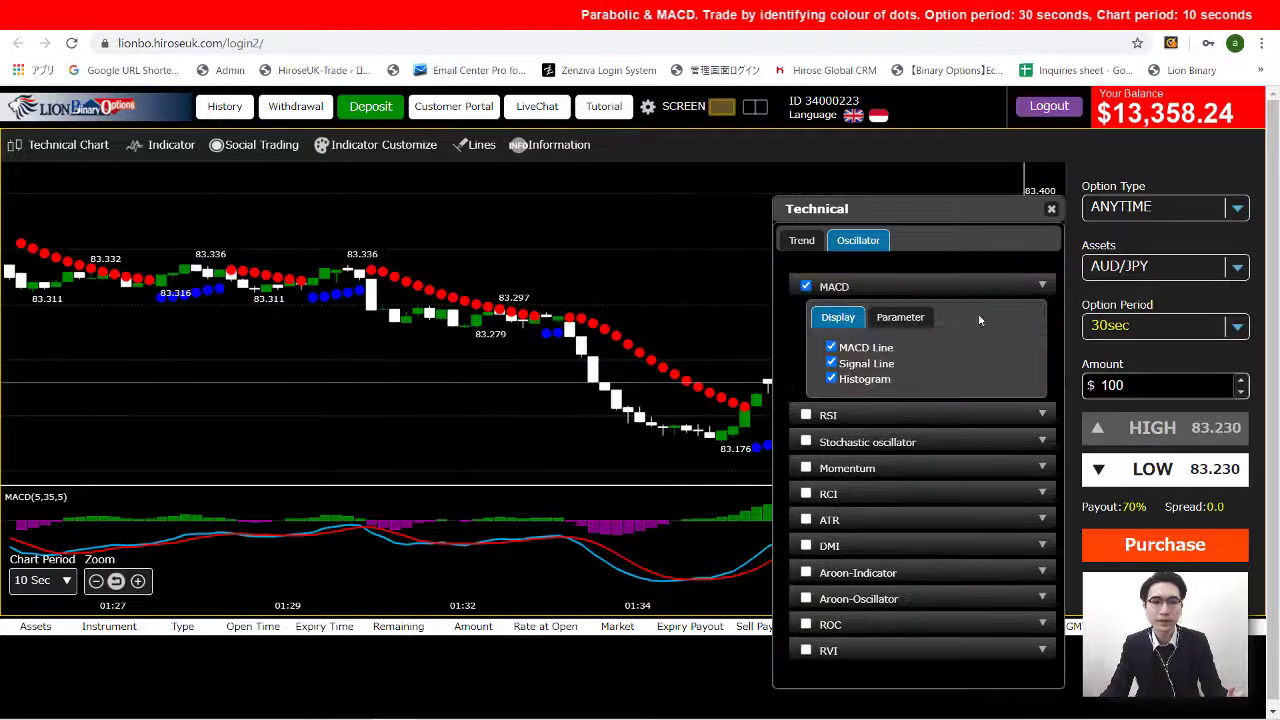
pyautogui.click(905, 318)
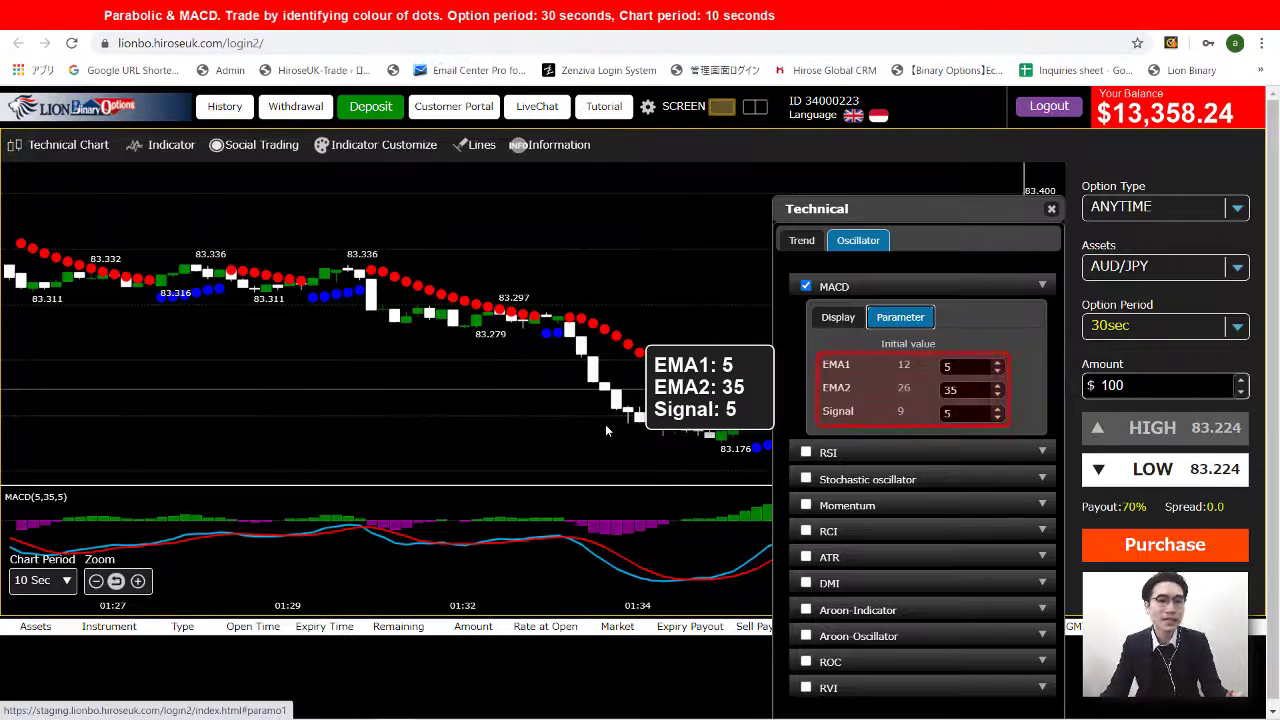
pyautogui.doubleClick(955, 367)
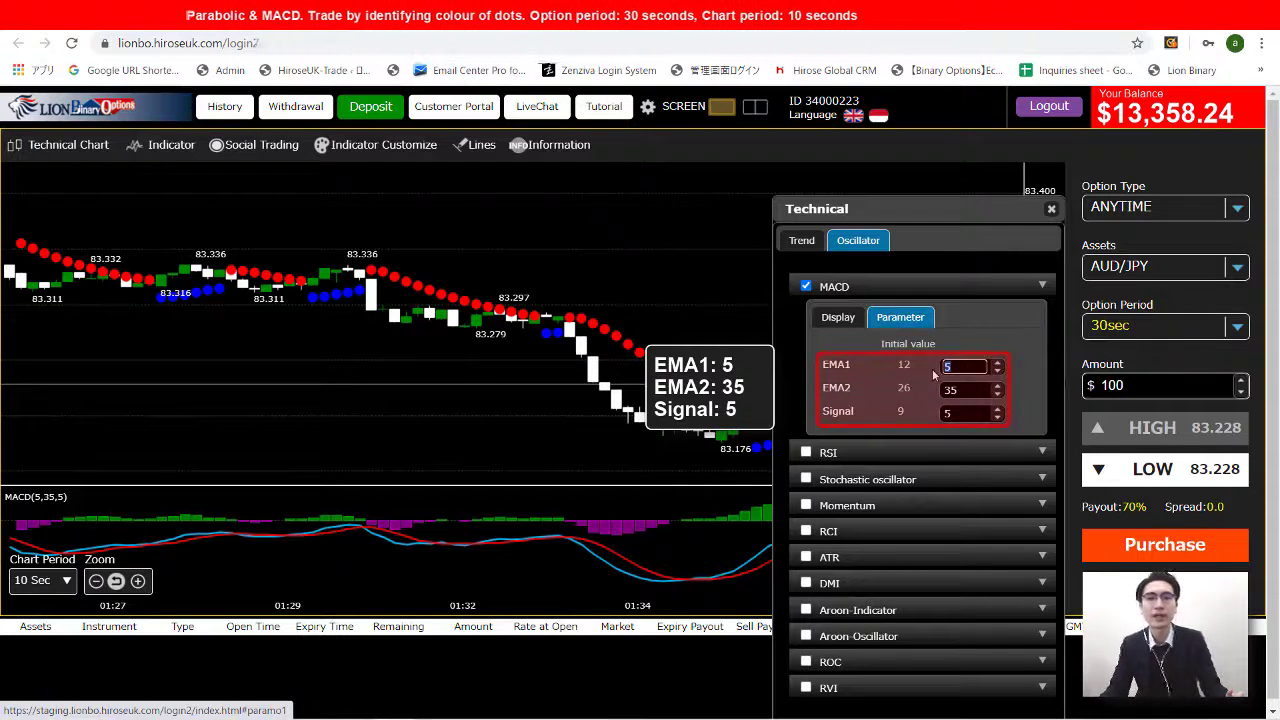
pyautogui.doubleClick(940, 414)
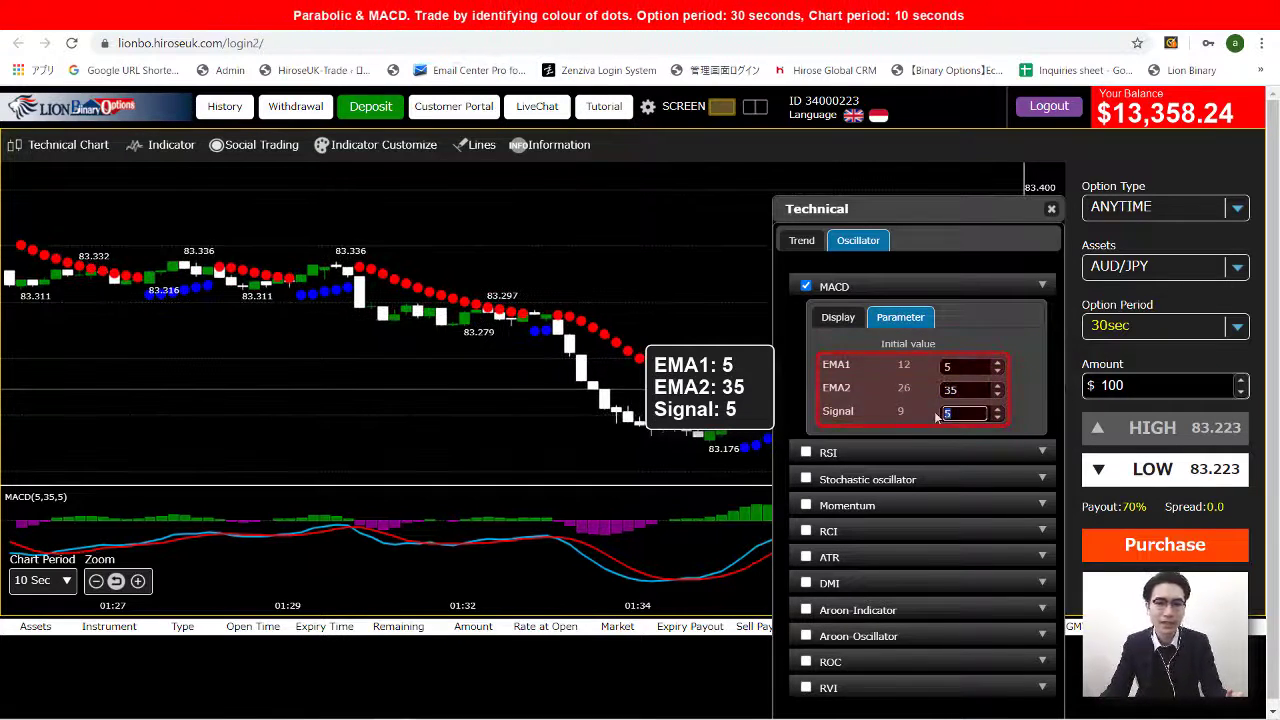
pyautogui.doubleClick(946, 367)
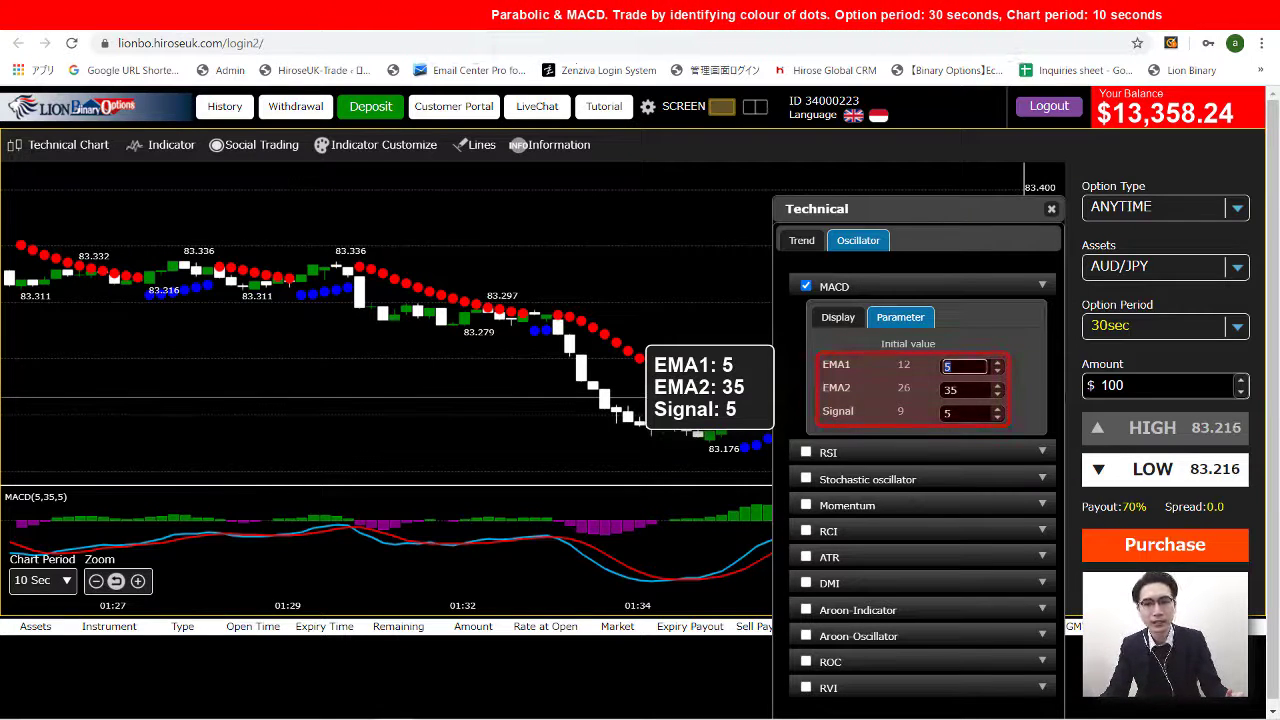
pyautogui.press('Tab')
pyautogui.press('Tab')
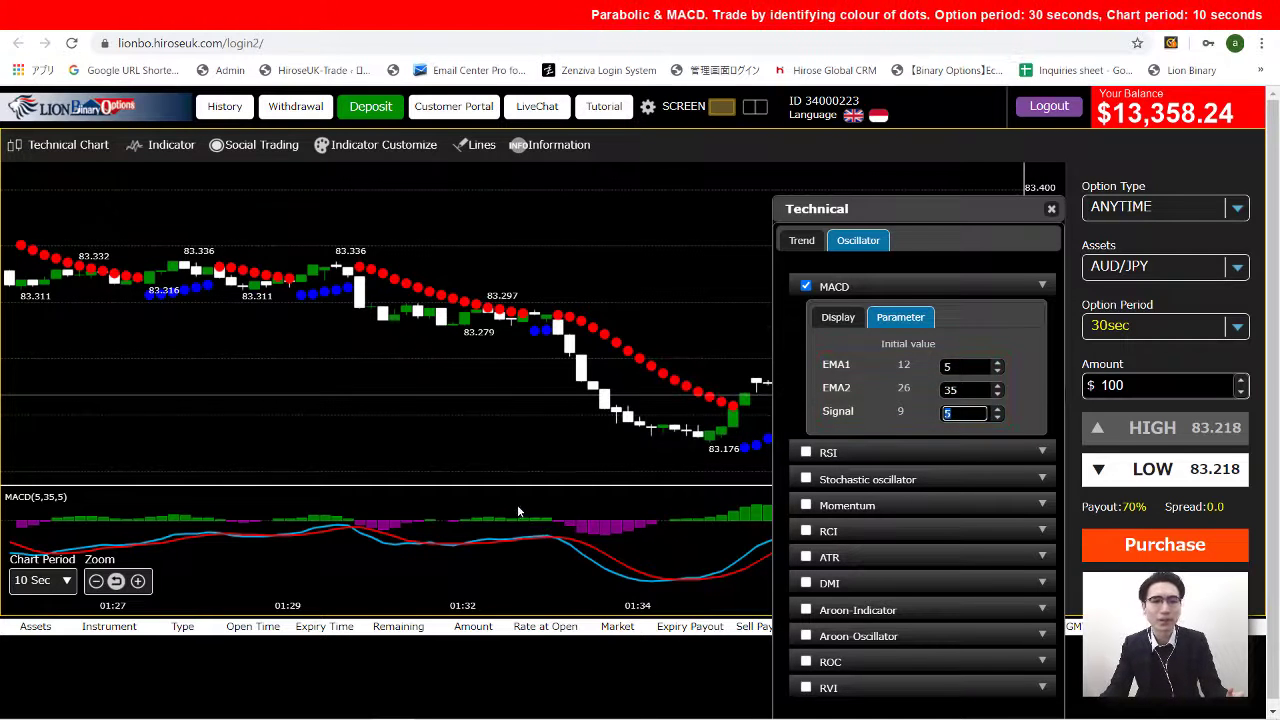
# - Close the Technical indicator panel and drag the chart to show older candles
pyautogui.click(1051, 212)
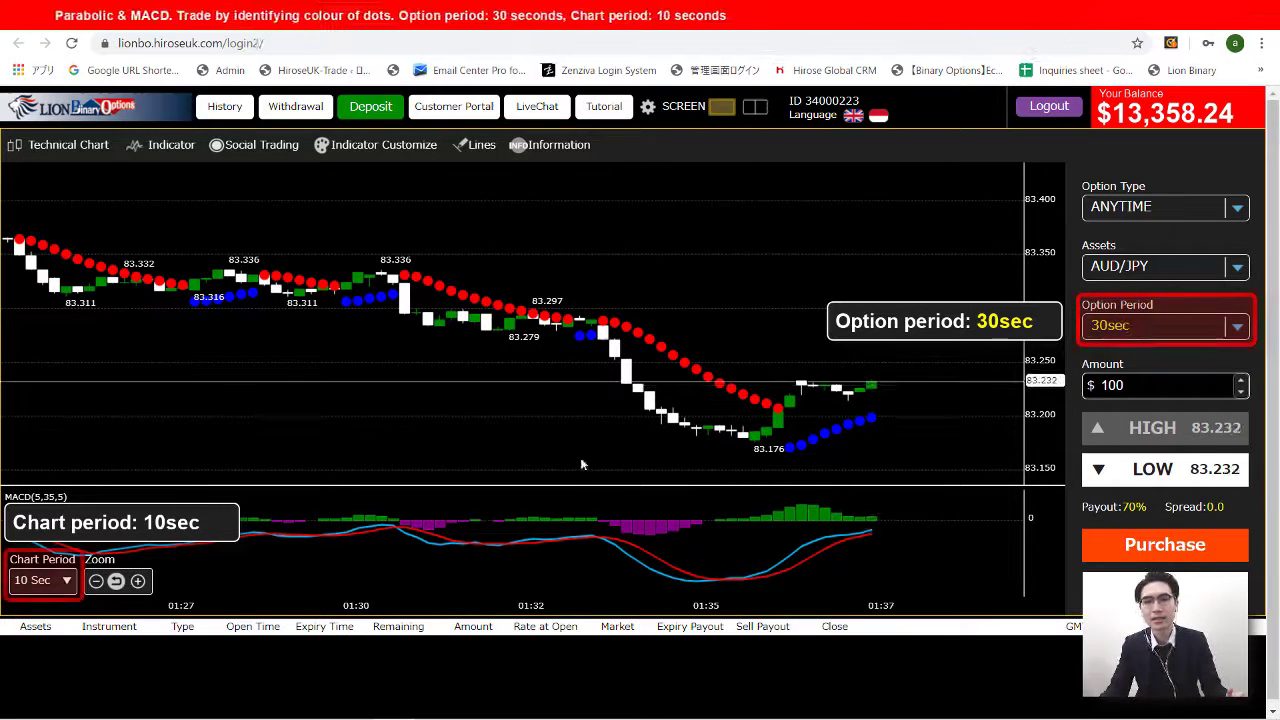
pyautogui.moveTo(484, 448); pyautogui.dragTo(524, 444)
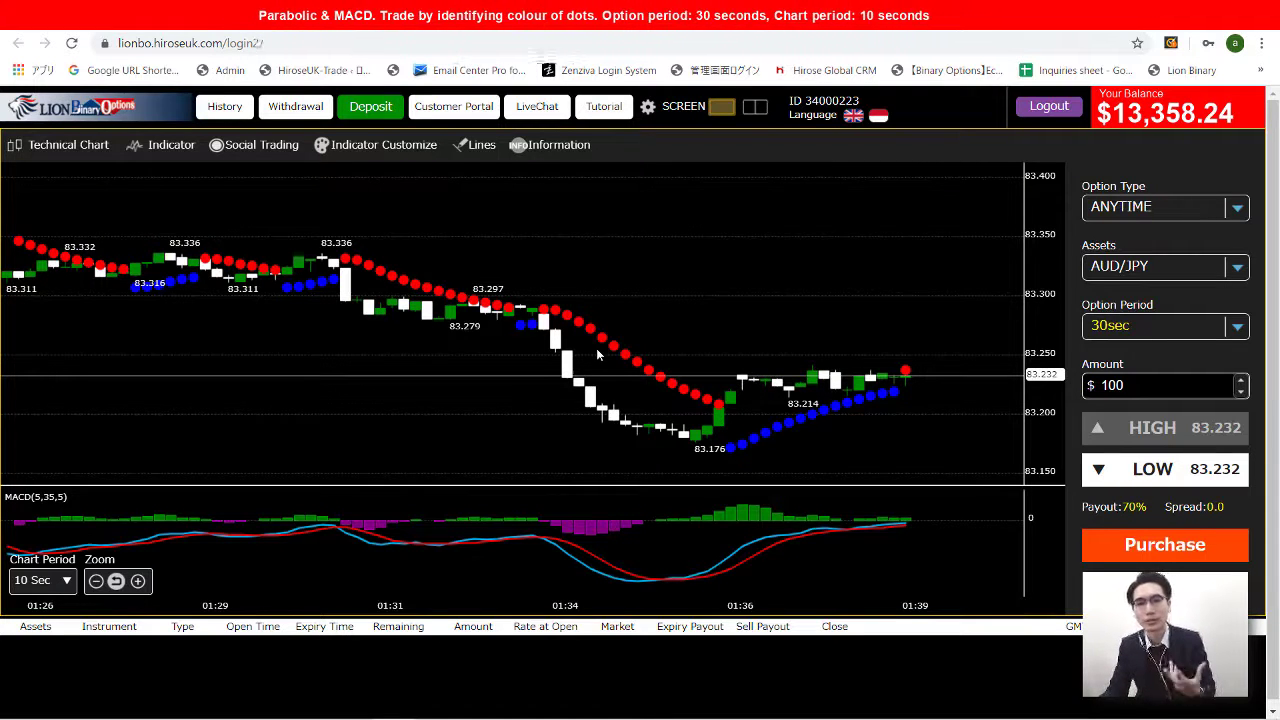
# - Switch to EUR/JPY, place a $100 LOW trade, and dismiss the $170 result
pyautogui.click(1160, 266)
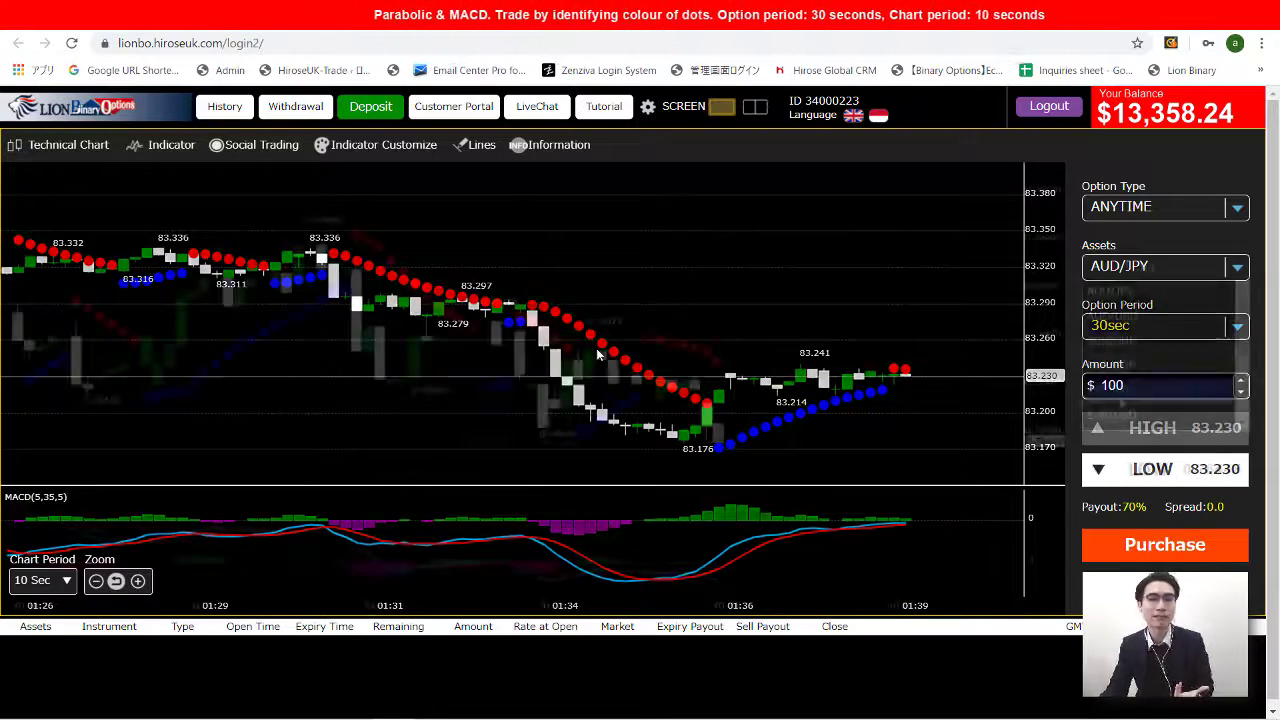
pyautogui.click(1120, 300)
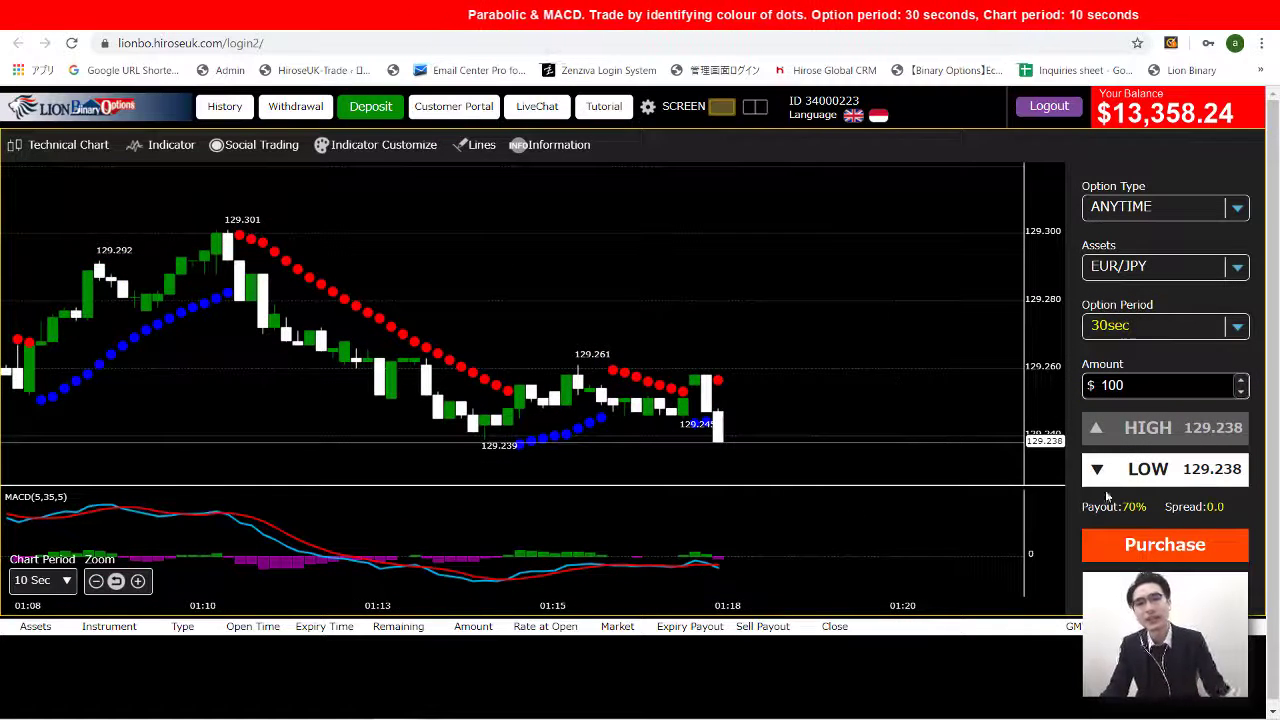
pyautogui.click(1057, 545)
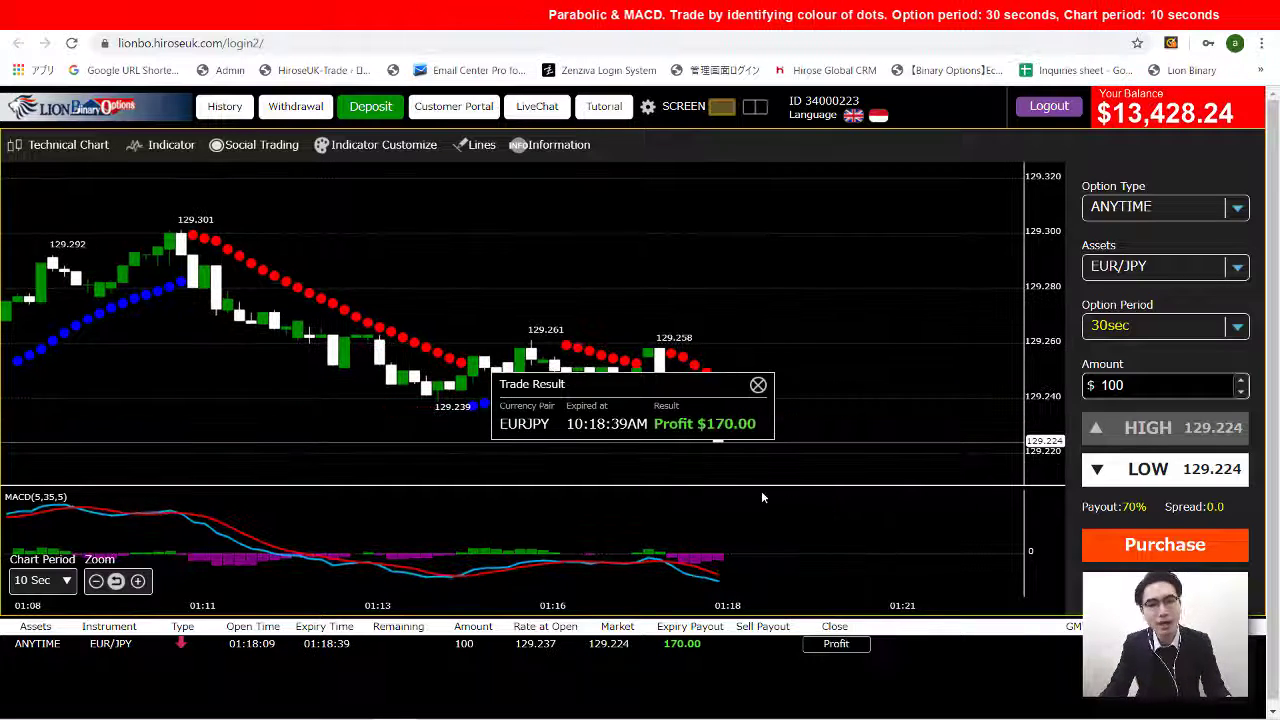
pyautogui.click(758, 386)
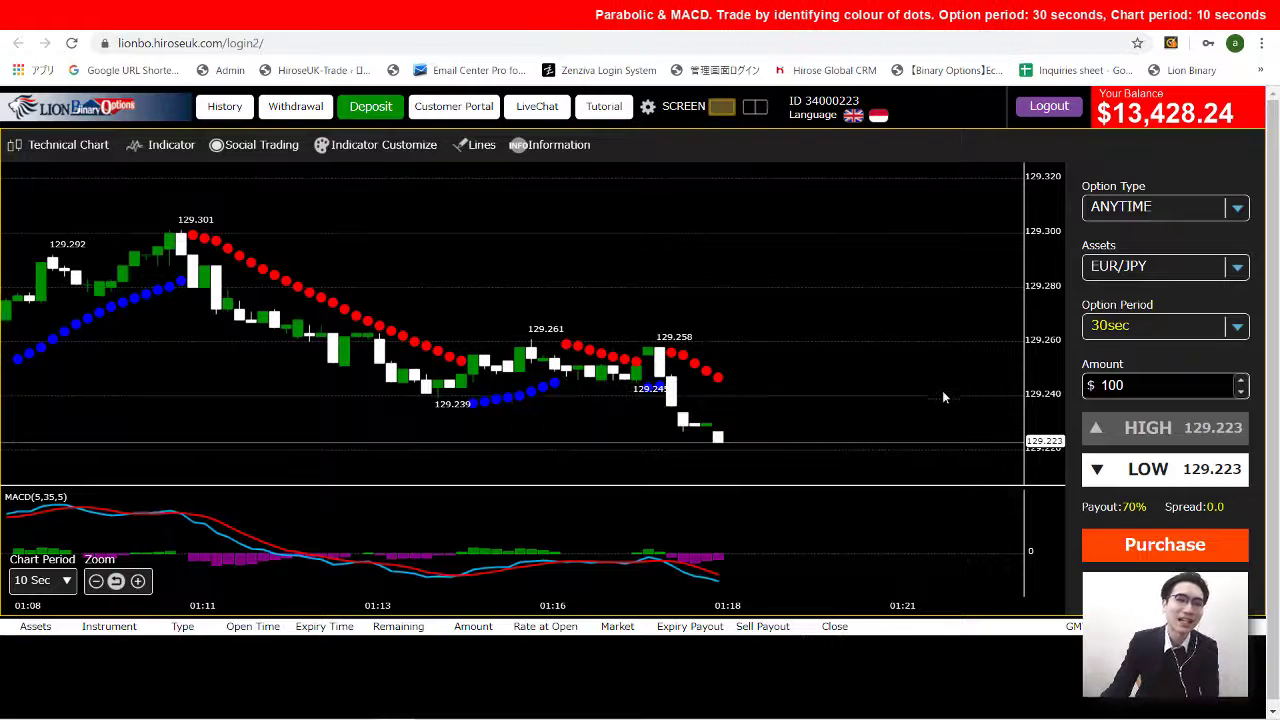
# - Select AUD/JPY in the Assets dropdown after browsing the currency pair list
pyautogui.click(1118, 265)
pyautogui.click(1150, 363)
pyautogui.click(1150, 266)
pyautogui.click(1157, 406)
pyautogui.click(1165, 266)
pyautogui.click(1150, 389)
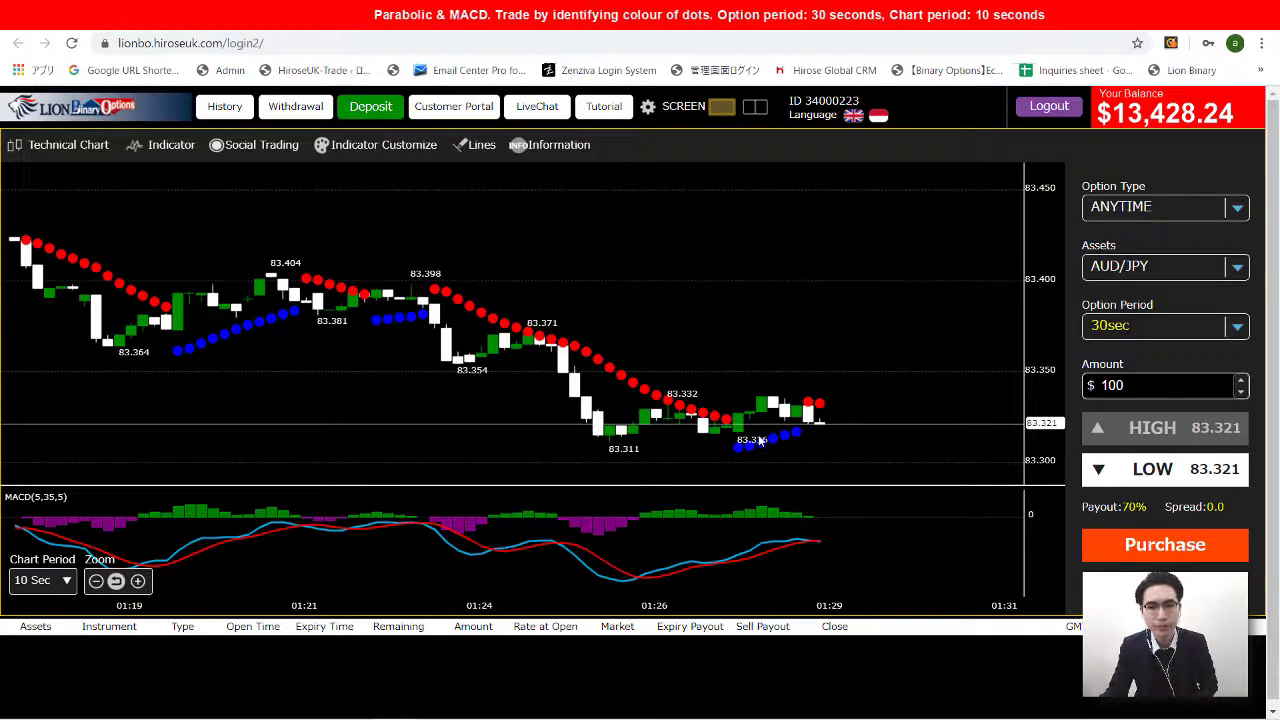
# - Place a $100 LOW trade on AUD/JPY, which pays out $170.00, then go to the History menu
pyautogui.click(1130, 545)
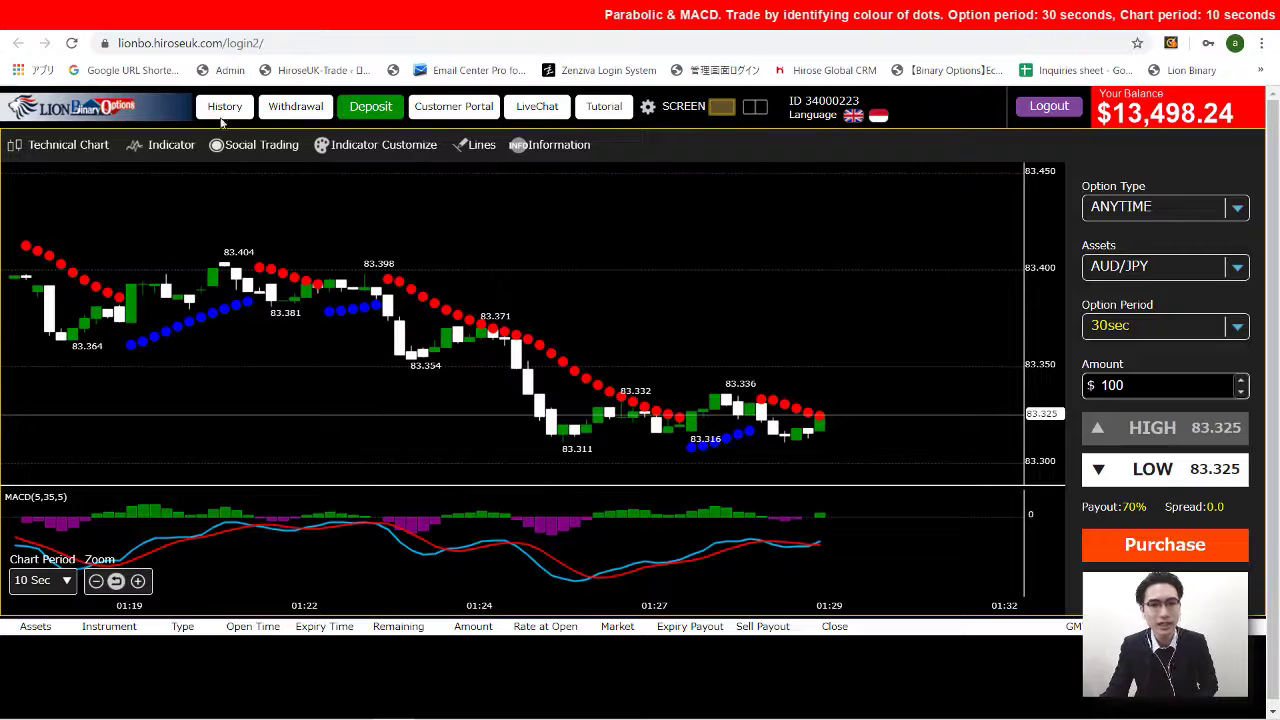
pyautogui.moveTo(226, 110)
pyautogui.click(246, 133)
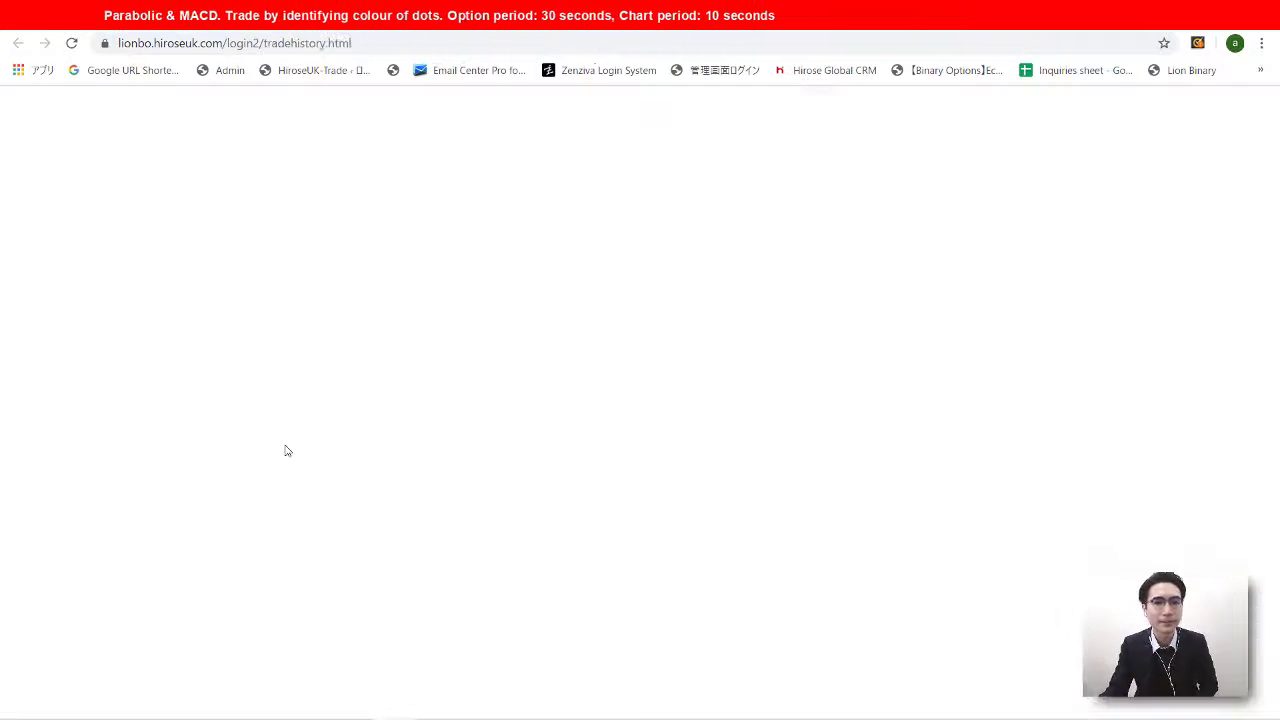